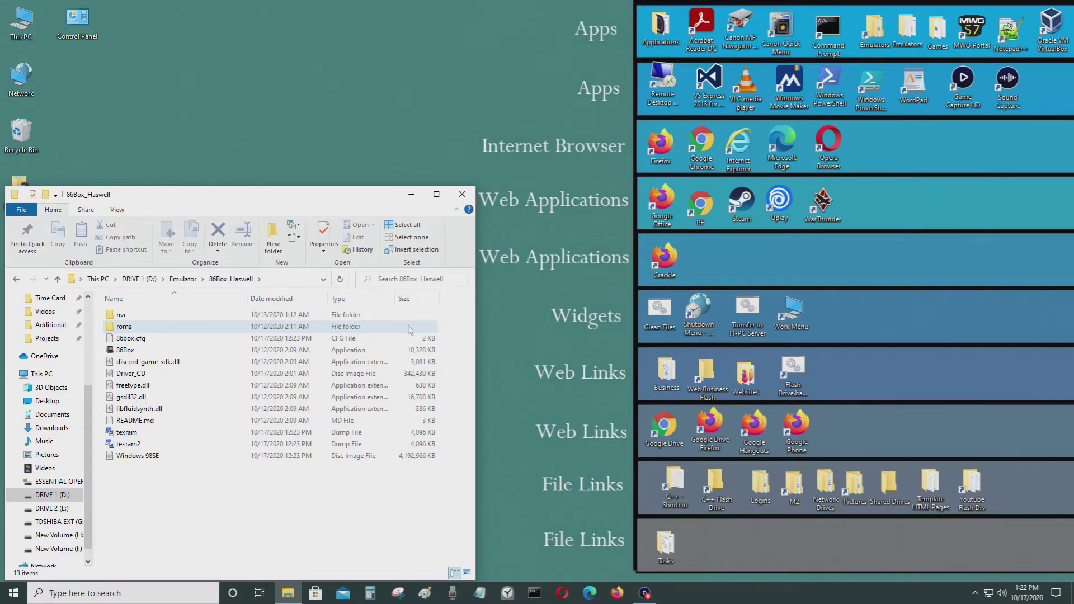
# - Launch the 86Box application from the 86Box_Haswell folder
pyautogui.click(226, 375)
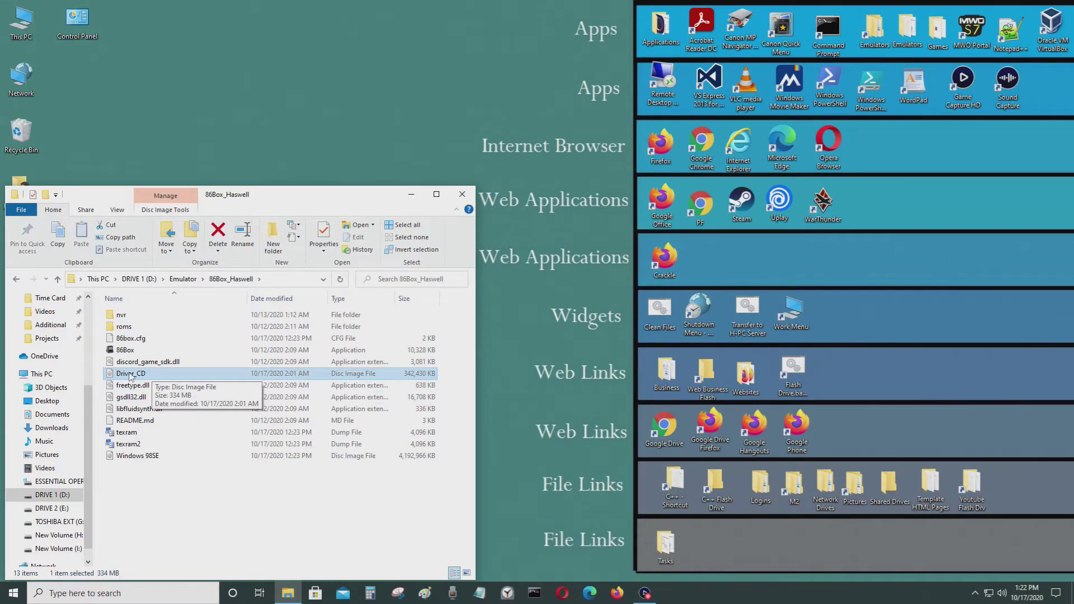
pyautogui.click(144, 350)
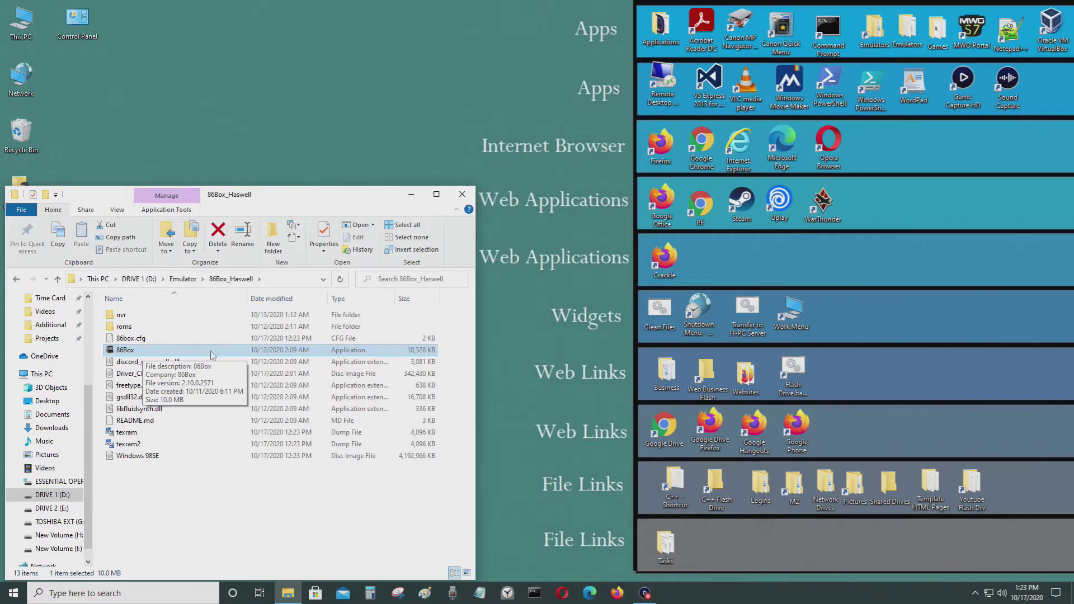
pyautogui.doubleClick(151, 355)
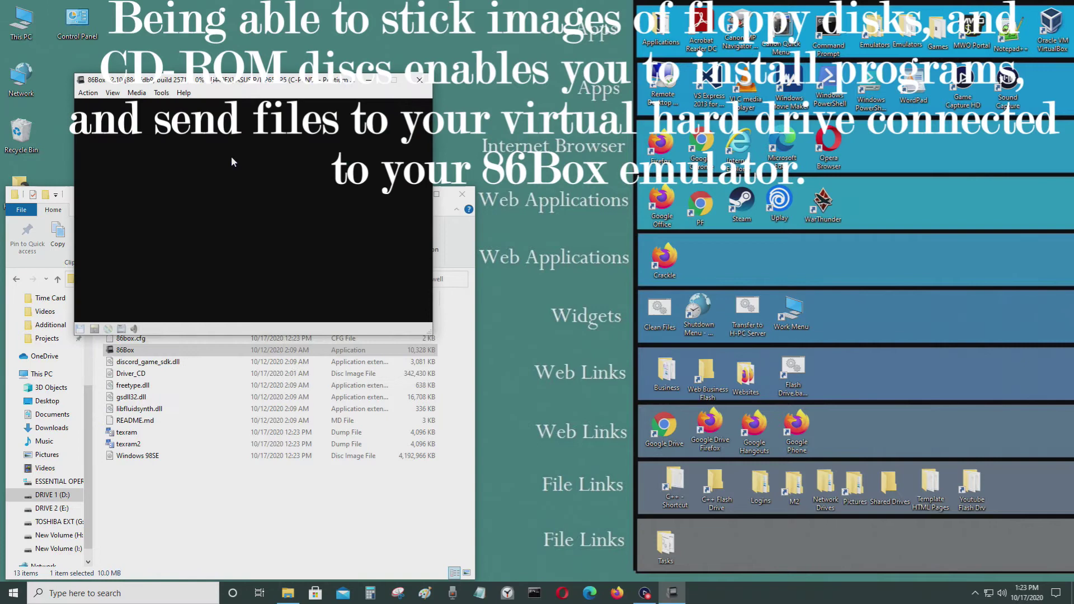
# - Mount the Driver_CD disc image in the emulator's CD-ROM 1 (ATAPI) drive
pyautogui.click(138, 94)
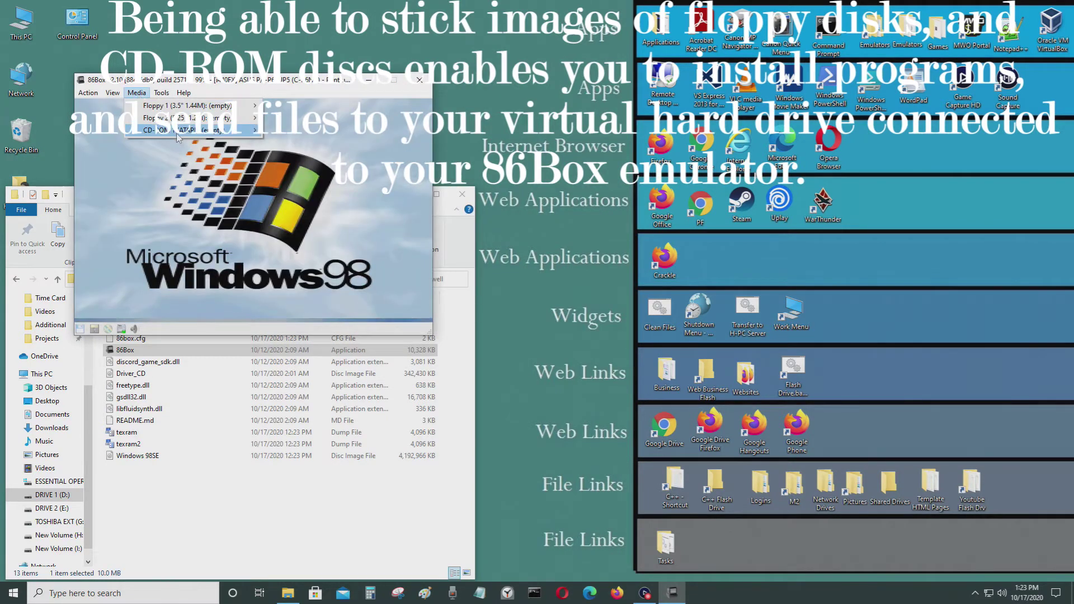
pyautogui.moveTo(176, 134)
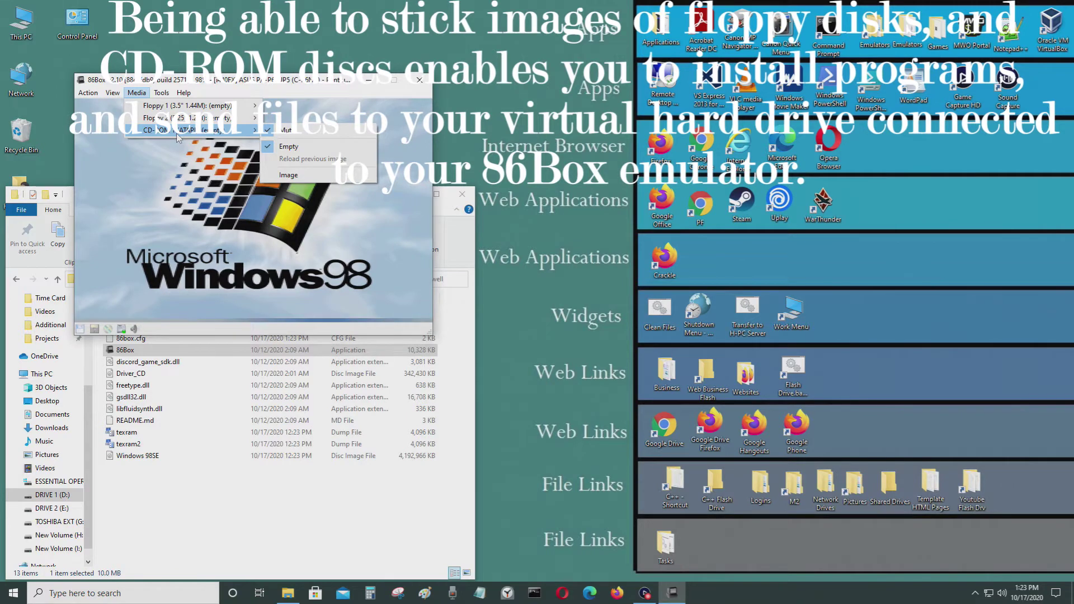
pyautogui.click(314, 176)
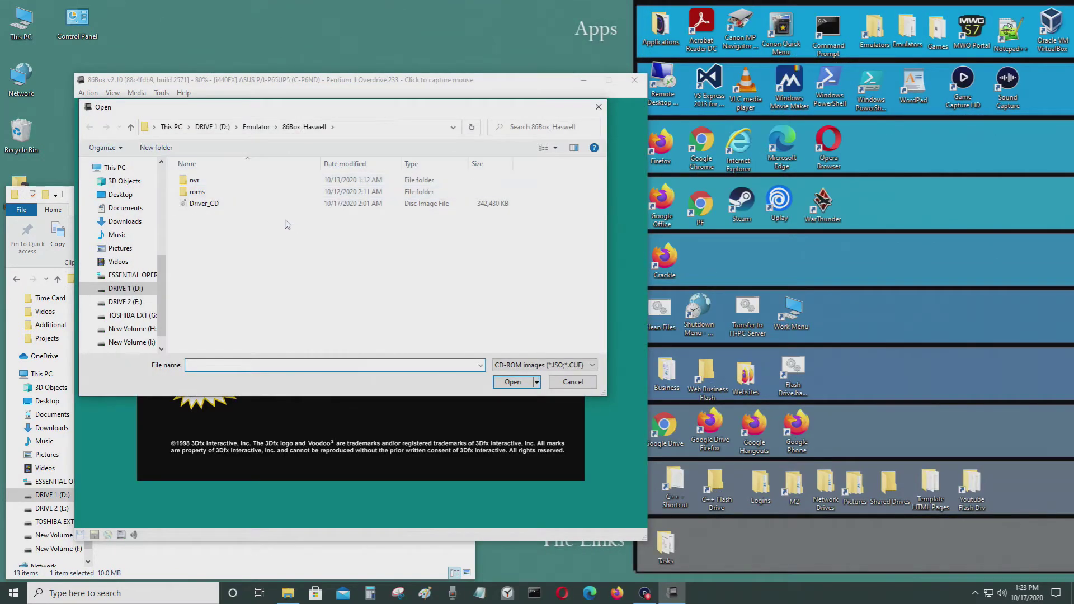
pyautogui.click(287, 206)
pyautogui.click(503, 384)
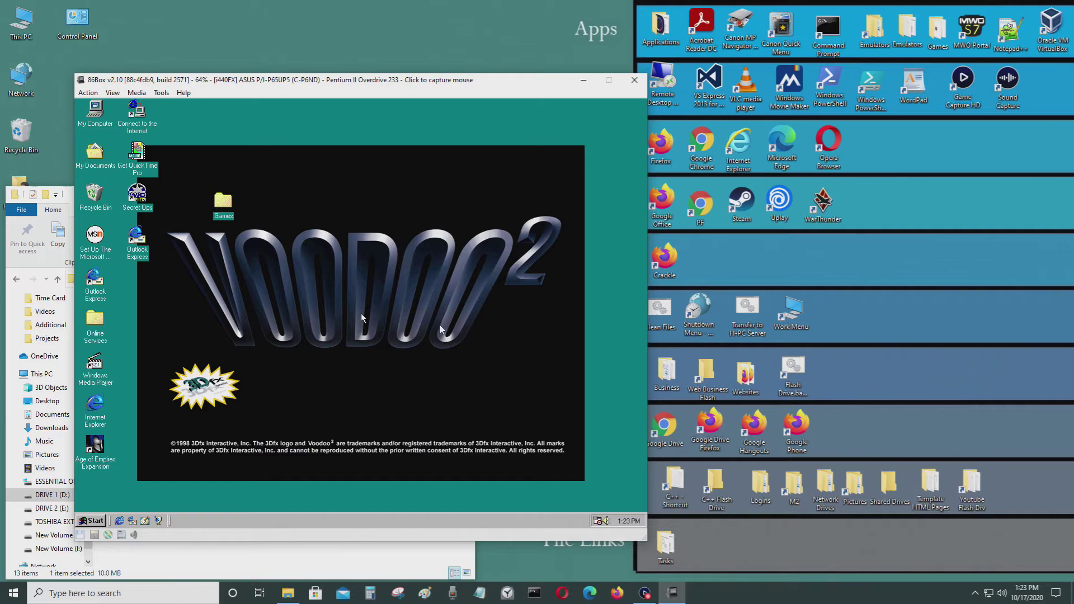
# - Move the emulator window aside so the folder's file names show, and switch the virtual machine to full screen with the mouse captured
pyautogui.click(311, 250)
pyautogui.hotkey('F8', 'F12')
pyautogui.moveTo(573, 84); pyautogui.dragTo(738, 84)
pyautogui.click(707, 170)
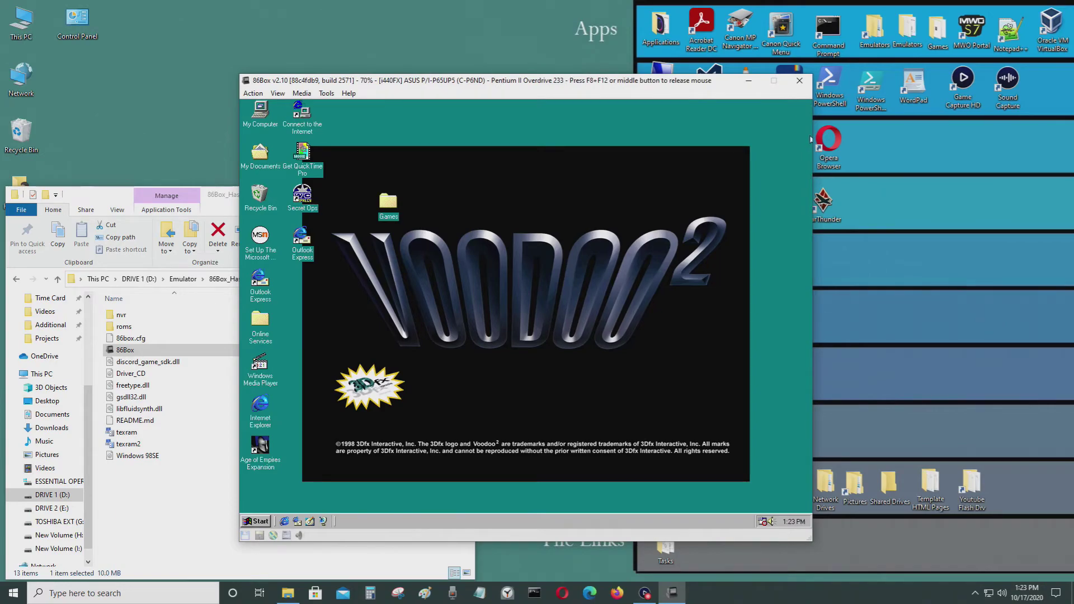
pyautogui.hotkey('ctrl', 'alt', 'pageup')
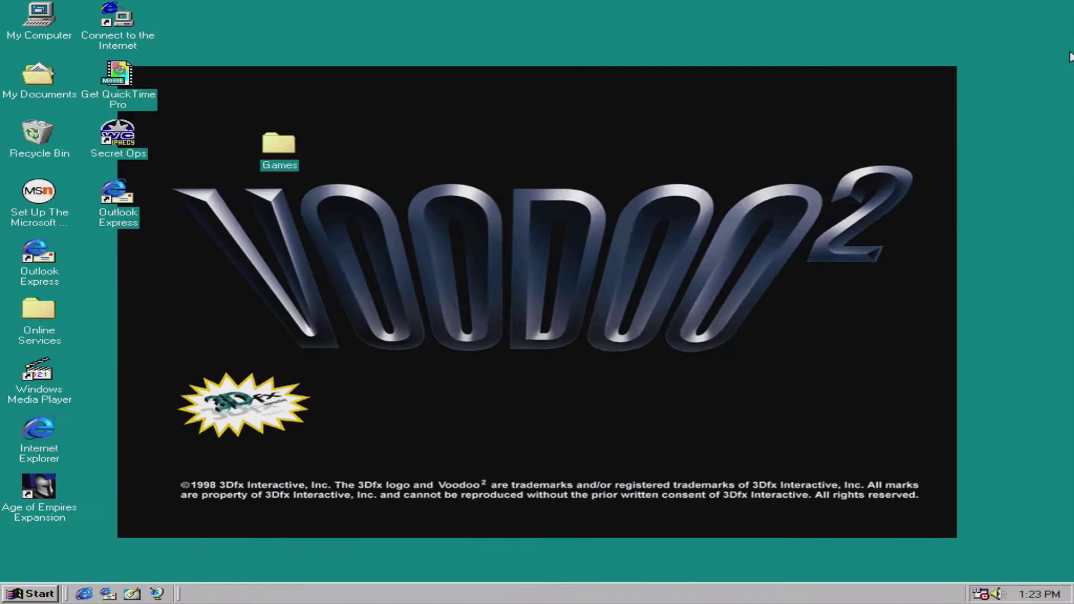
# - Open the mounted CD in drive D: from My Computer and go into Drivers_CD\Win_95-98
pyautogui.doubleClick(31, 19)
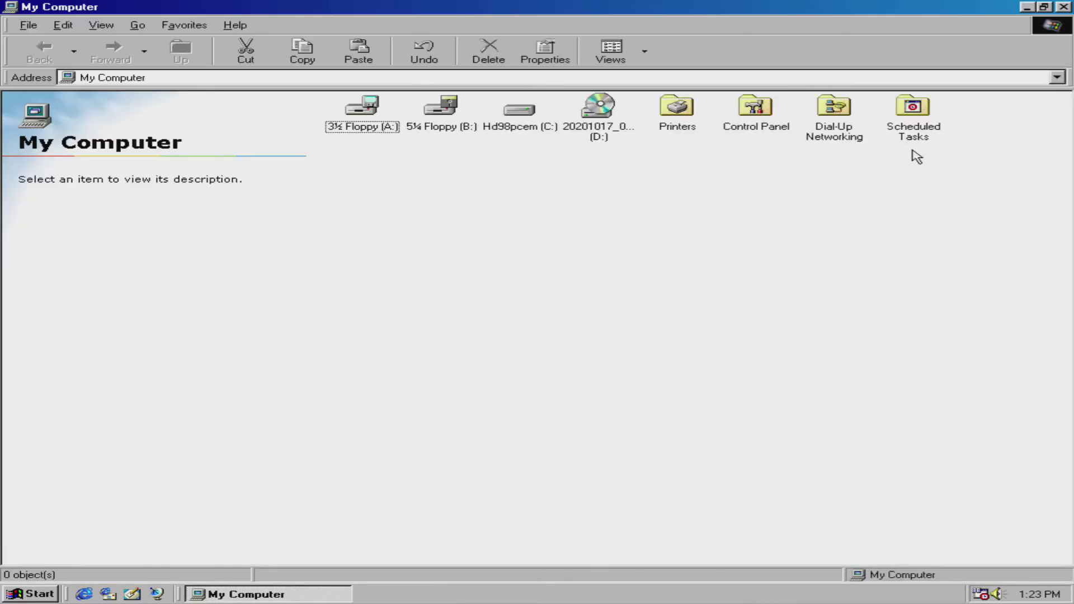
pyautogui.click(585, 130)
pyautogui.doubleClick(585, 130)
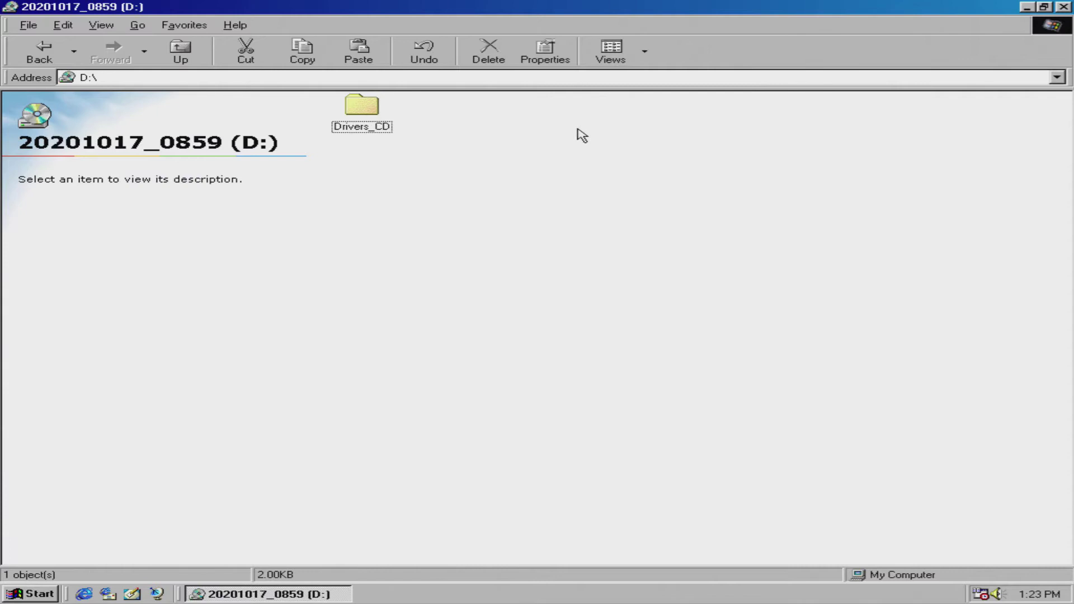
pyautogui.doubleClick(371, 132)
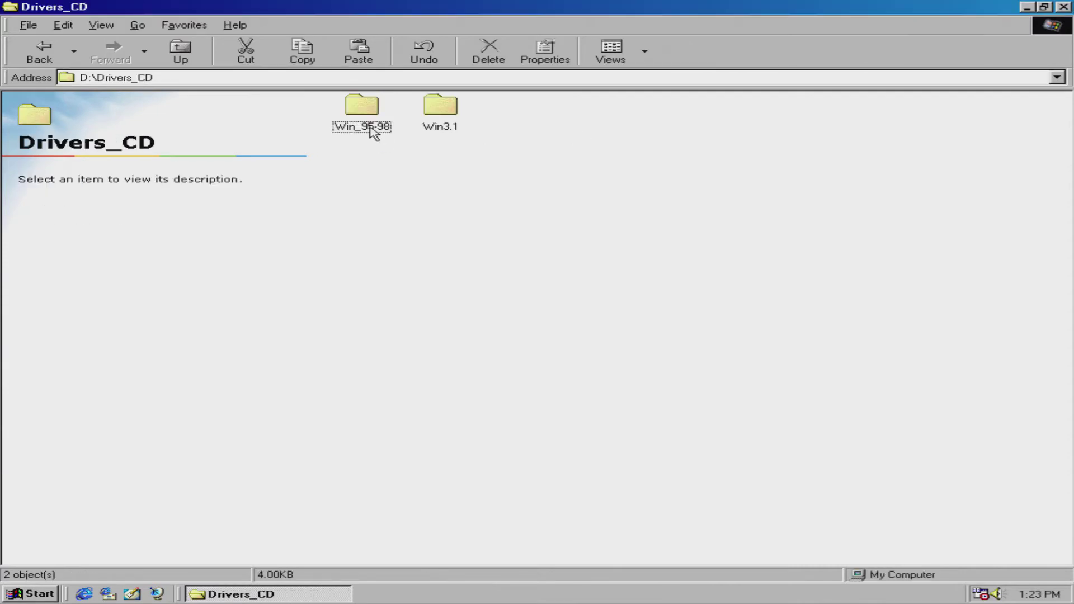
pyautogui.doubleClick(379, 136)
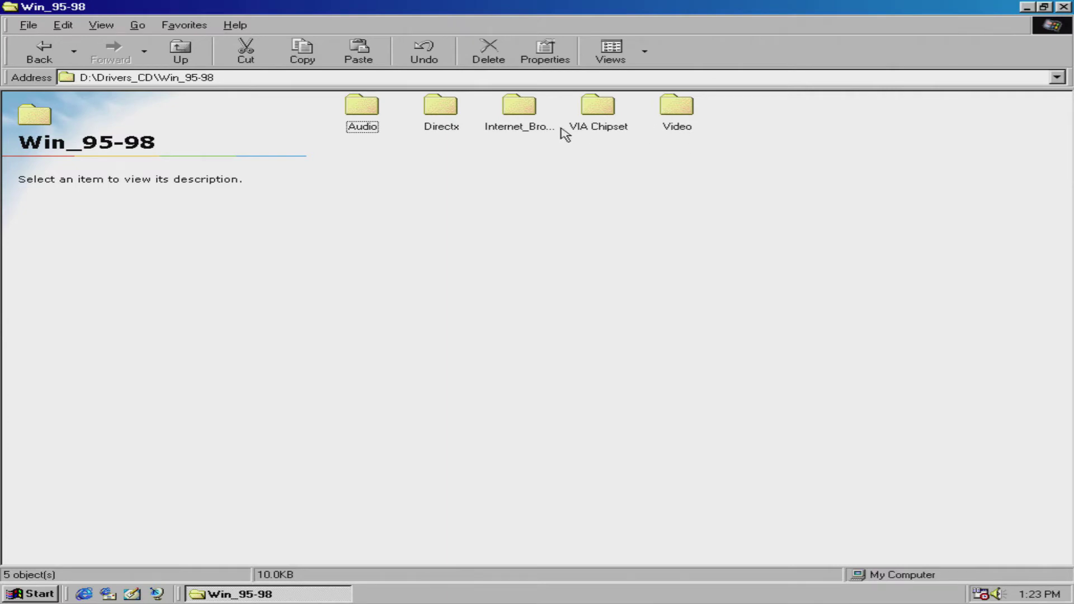
# - Look through the Video\Voodoo_2\Drivers folder on the CD and close the folder window
pyautogui.doubleClick(670, 126)
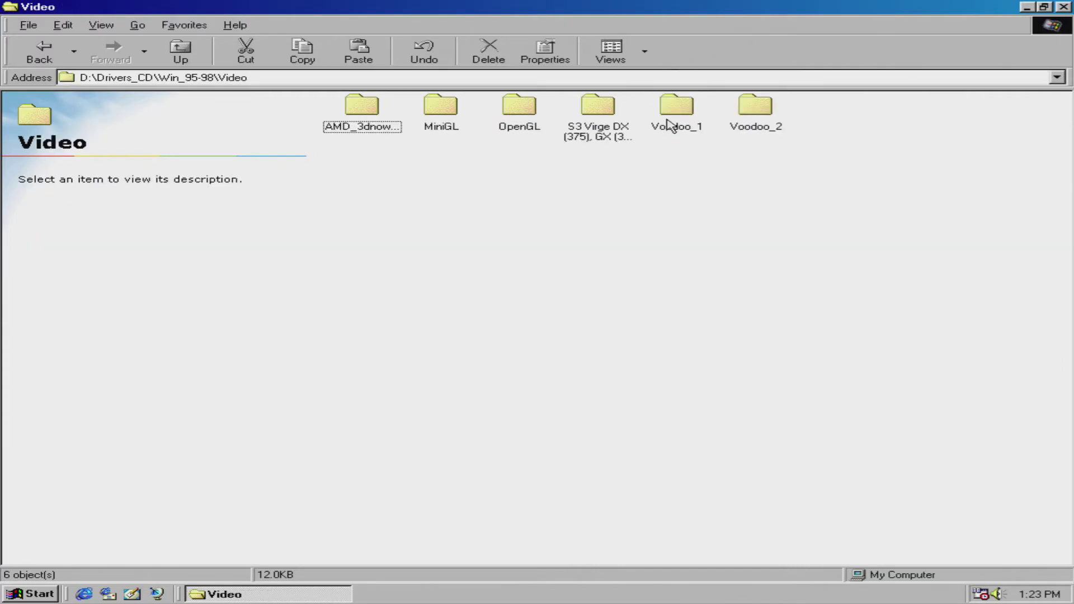
pyautogui.doubleClick(757, 127)
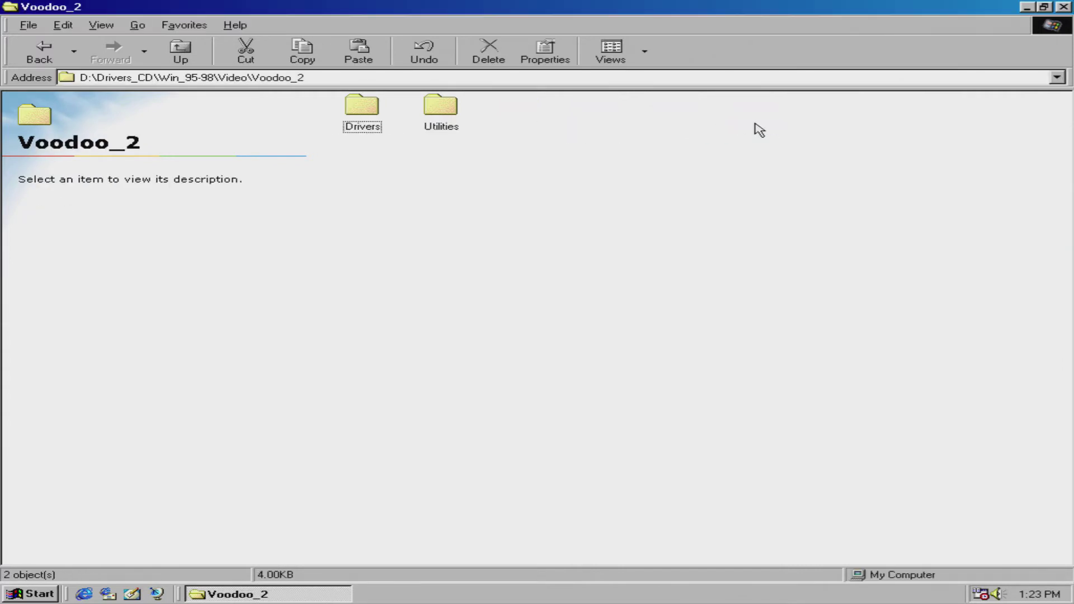
pyautogui.click(347, 128)
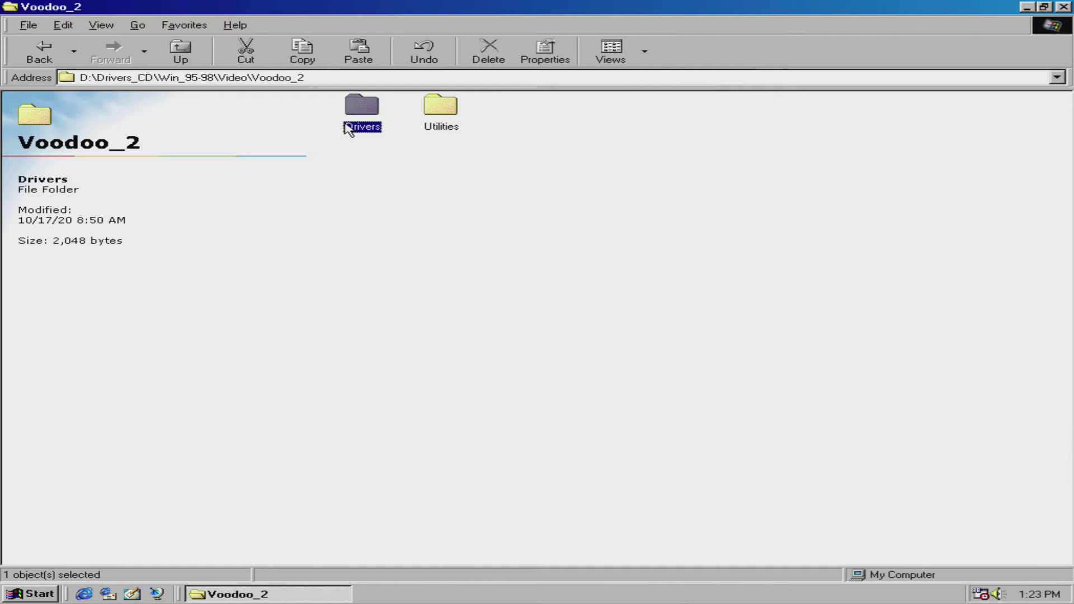
pyautogui.doubleClick(347, 127)
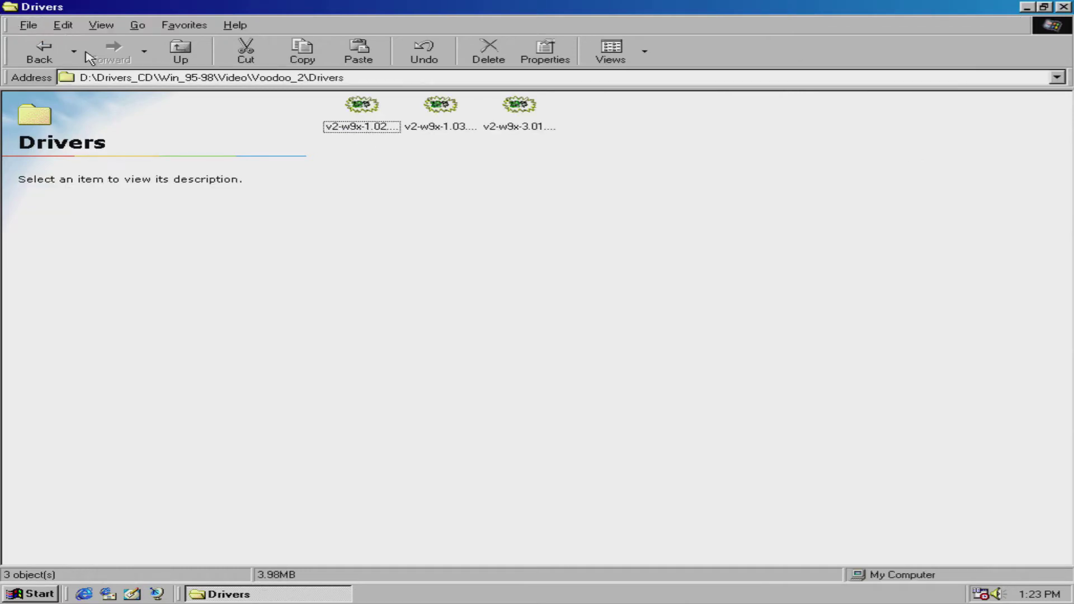
pyautogui.click(40, 53)
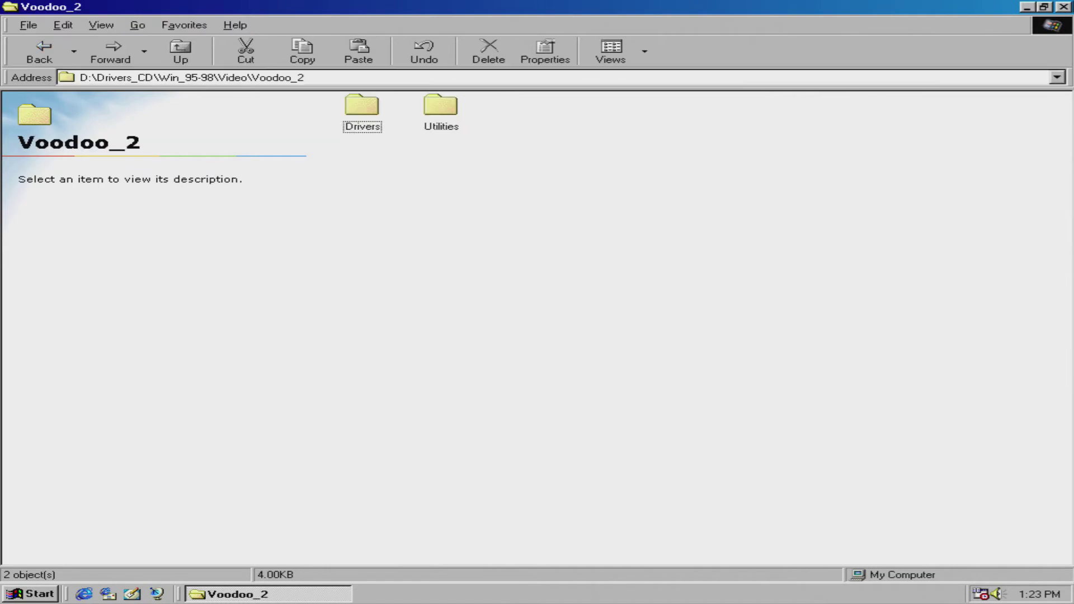
pyautogui.click(1063, 6)
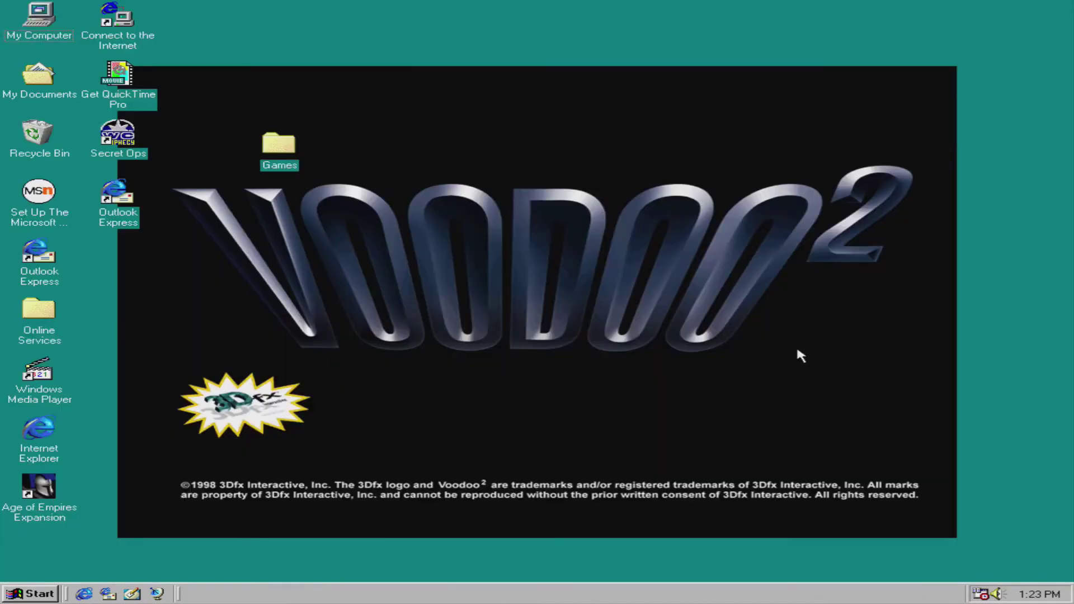
# - Toggle the virtual machine between full screen and windowed view, ending in windowed view
pyautogui.click(16, 593)
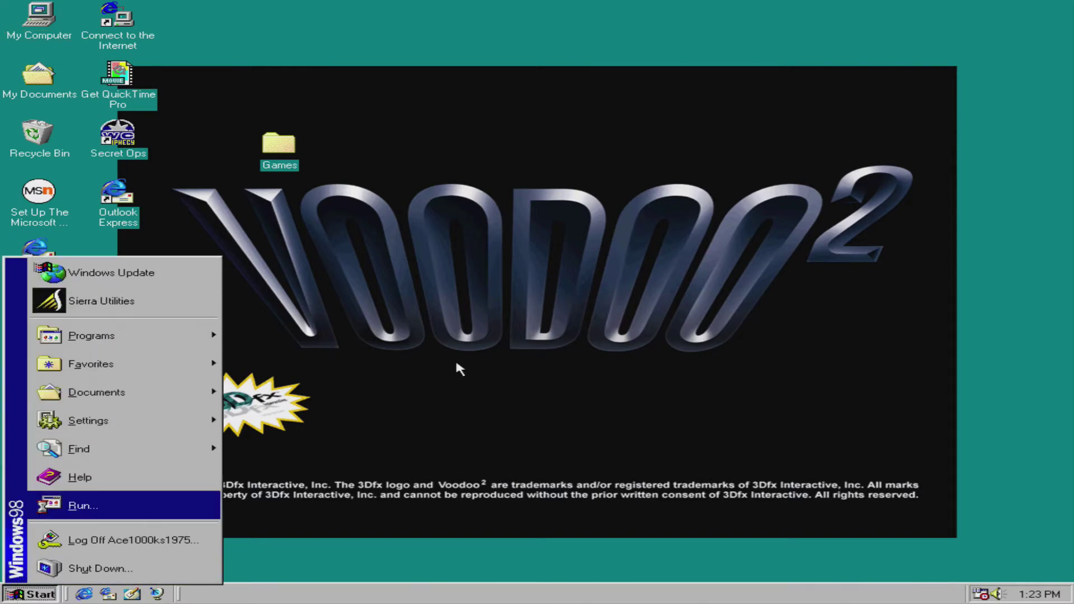
pyautogui.click(832, 116)
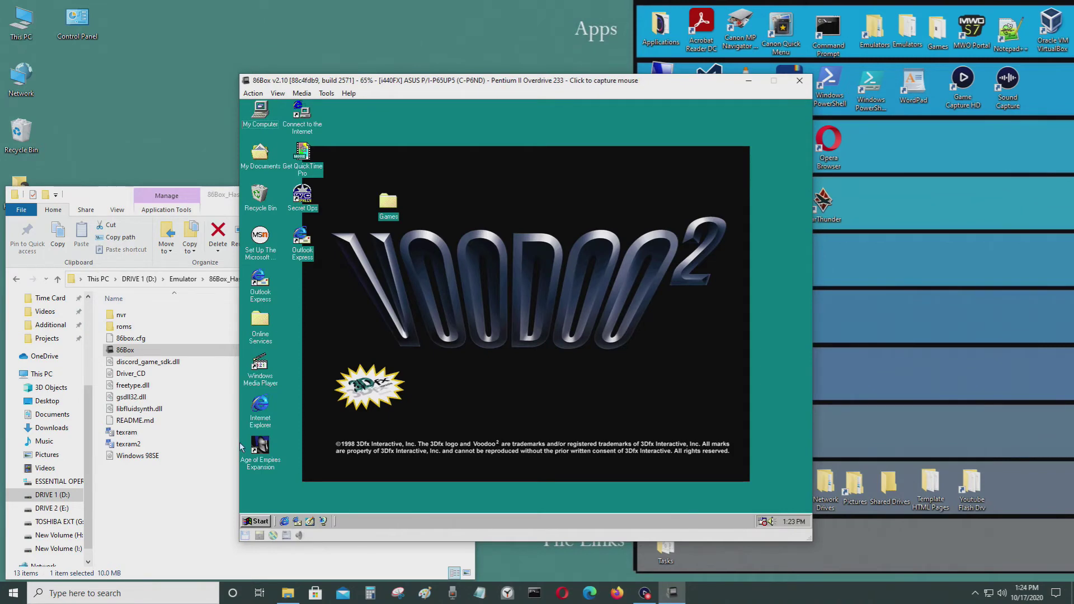
pyautogui.click(393, 162)
pyautogui.hotkey('ctrl', 'alt', 'pageup')
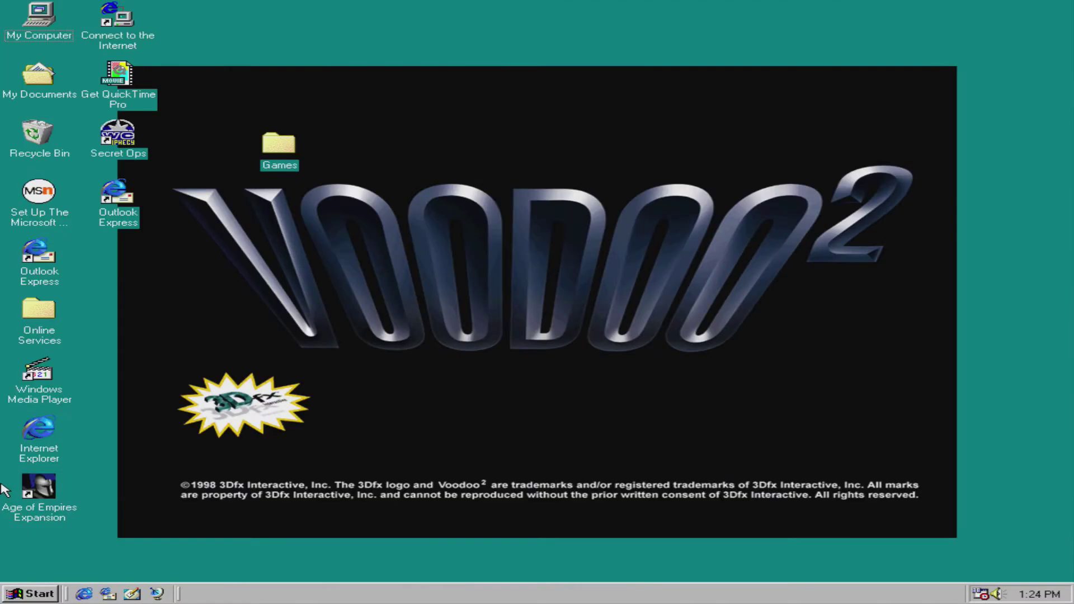
pyautogui.hotkey('ctrl', 'alt', 'pagedown')
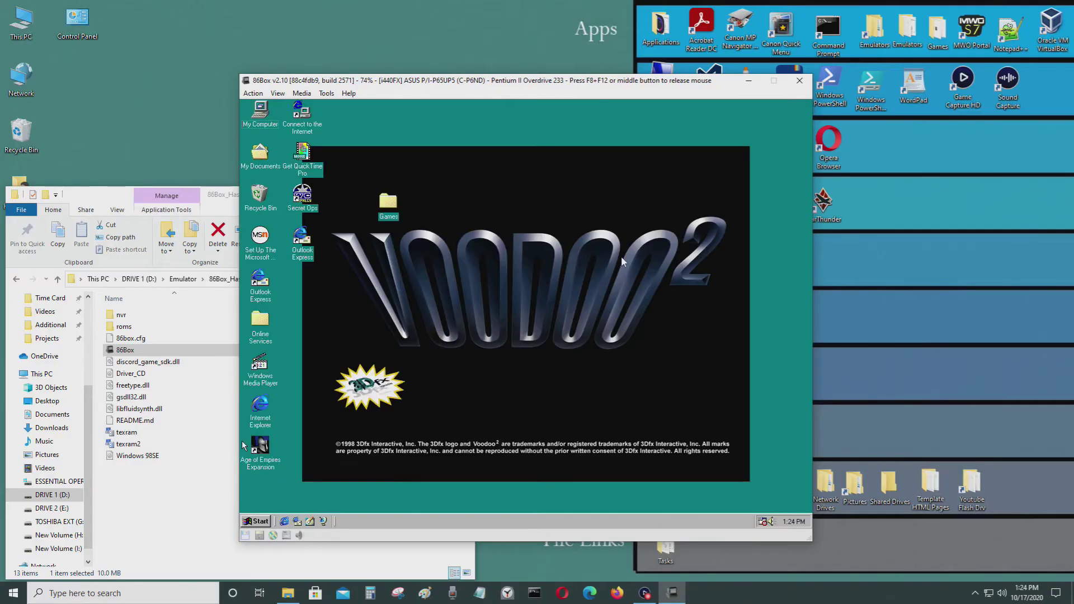
# - Shut down Windows 98 inside the virtual machine
pyautogui.click(613, 395)
pyautogui.click(257, 522)
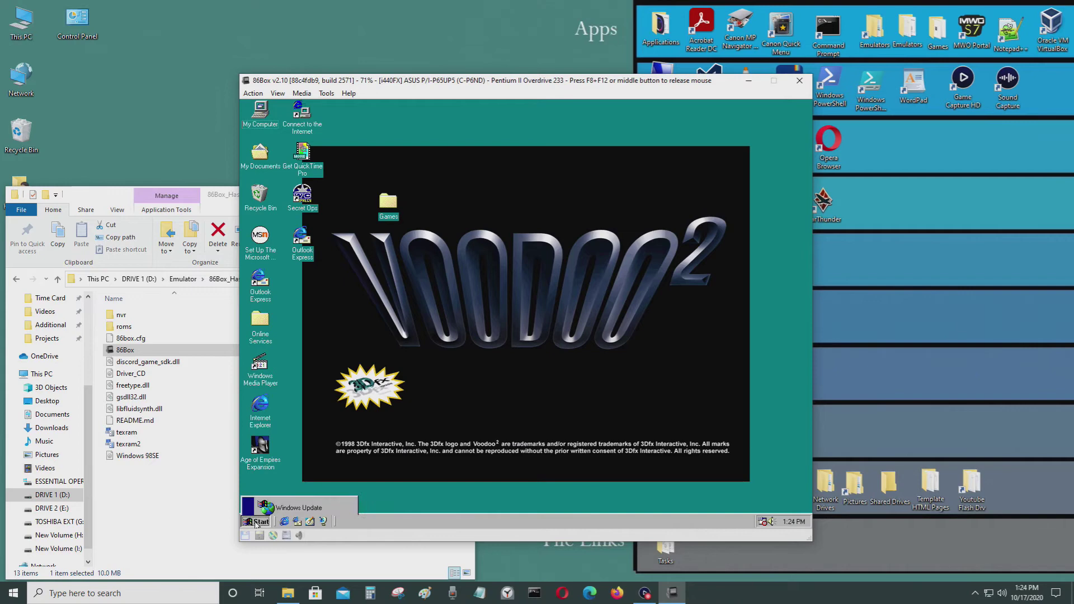
pyautogui.click(274, 506)
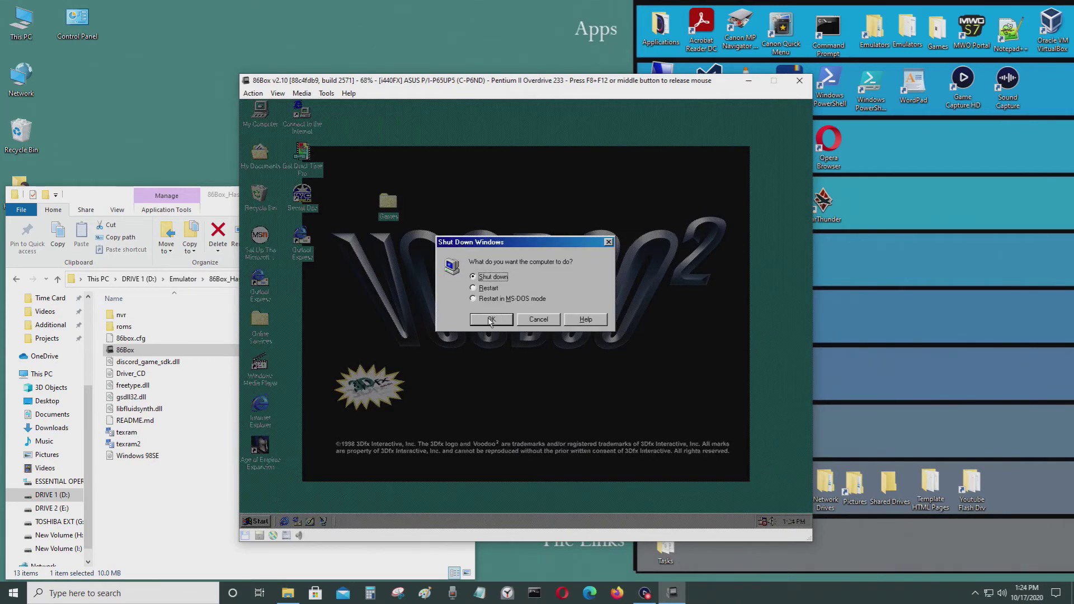
pyautogui.click(490, 320)
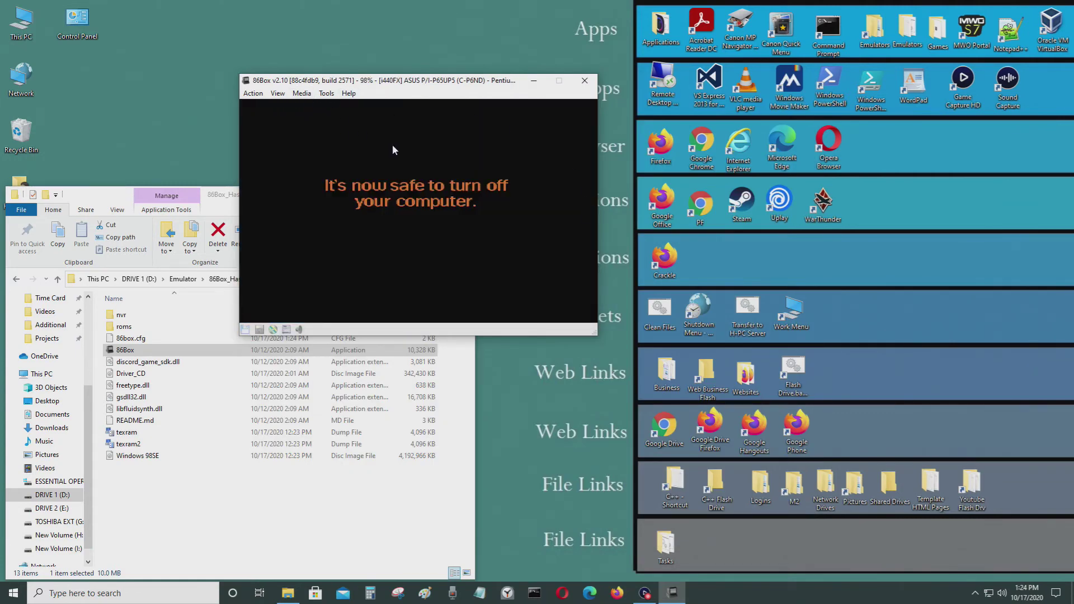
# - Load the Driver_CD disc image into CD-ROM 1 again and check the drive's media entry
pyautogui.click(301, 95)
pyautogui.moveTo(385, 133)
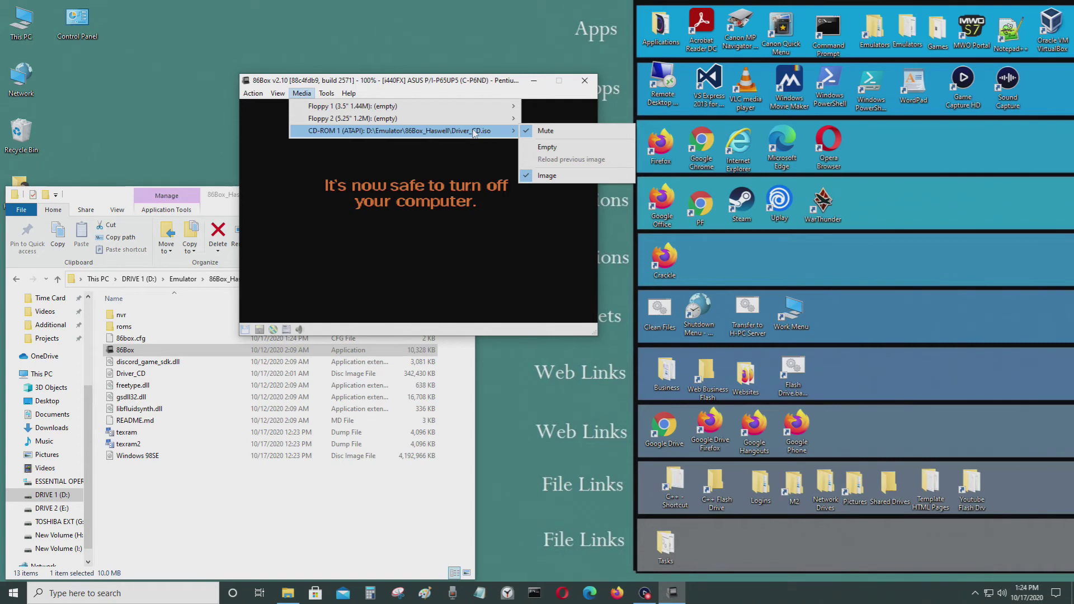
pyautogui.click(547, 176)
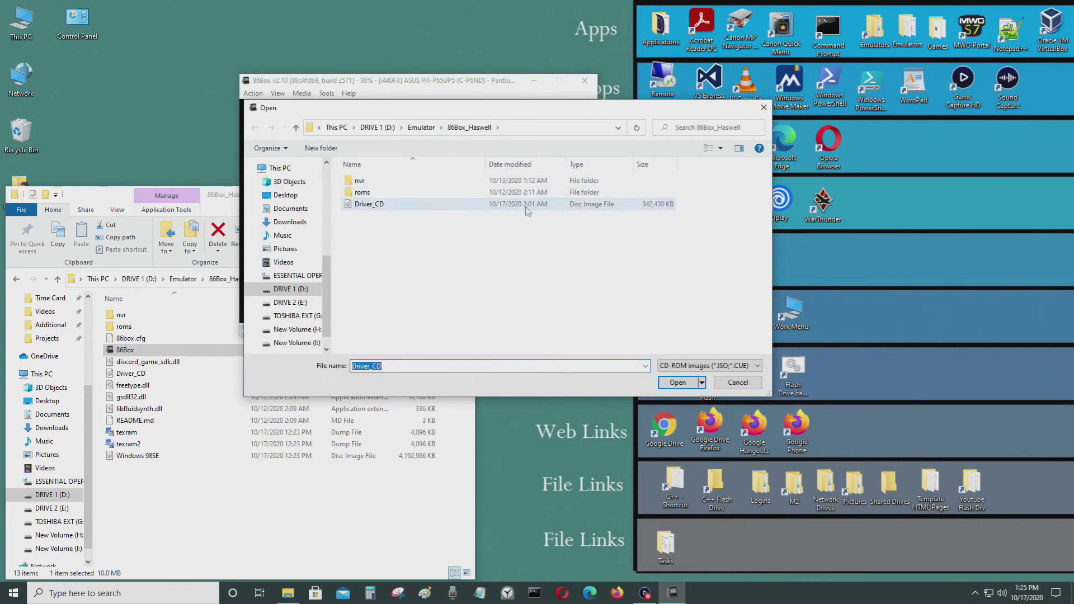
pyautogui.click(526, 210)
pyautogui.press('Return')
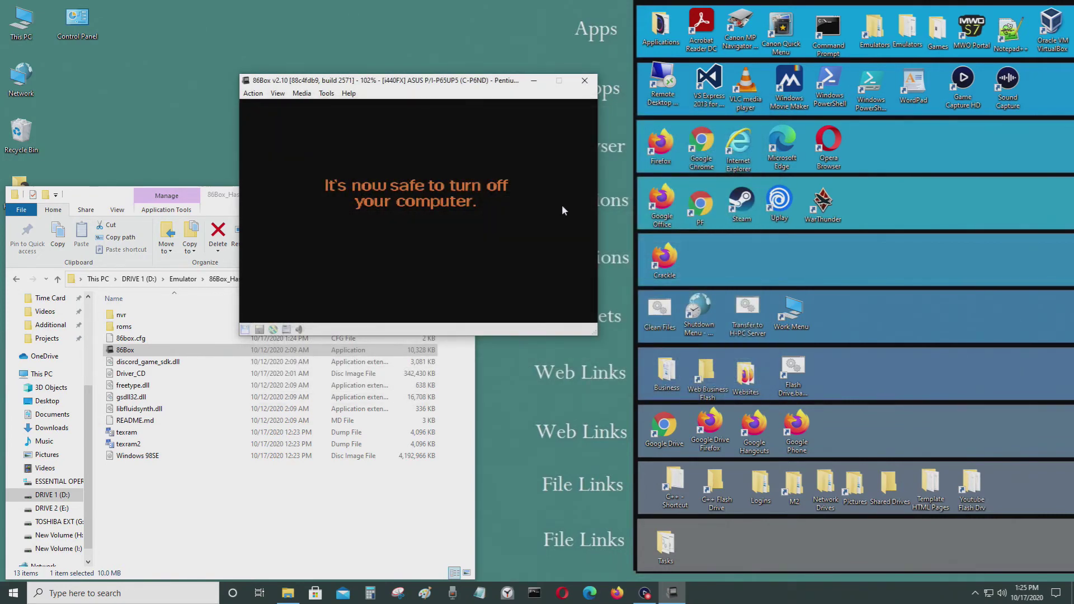
pyautogui.click(301, 94)
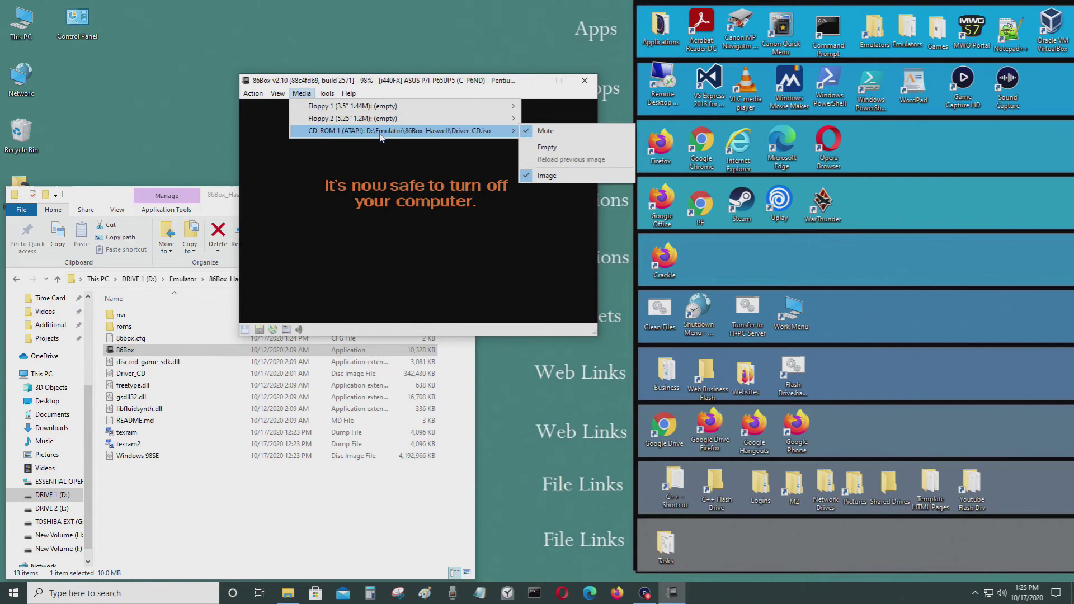
pyautogui.click(452, 84)
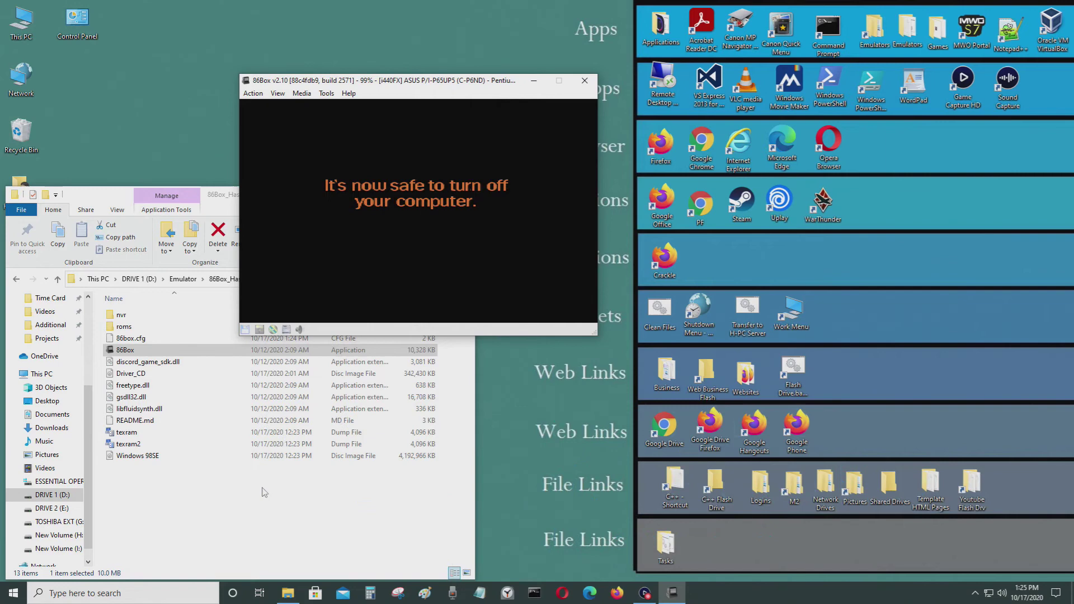
# - Select the Driver_CD disc image in the 86Box_Haswell folder and close that folder window
pyautogui.click(263, 491)
pyautogui.click(154, 376)
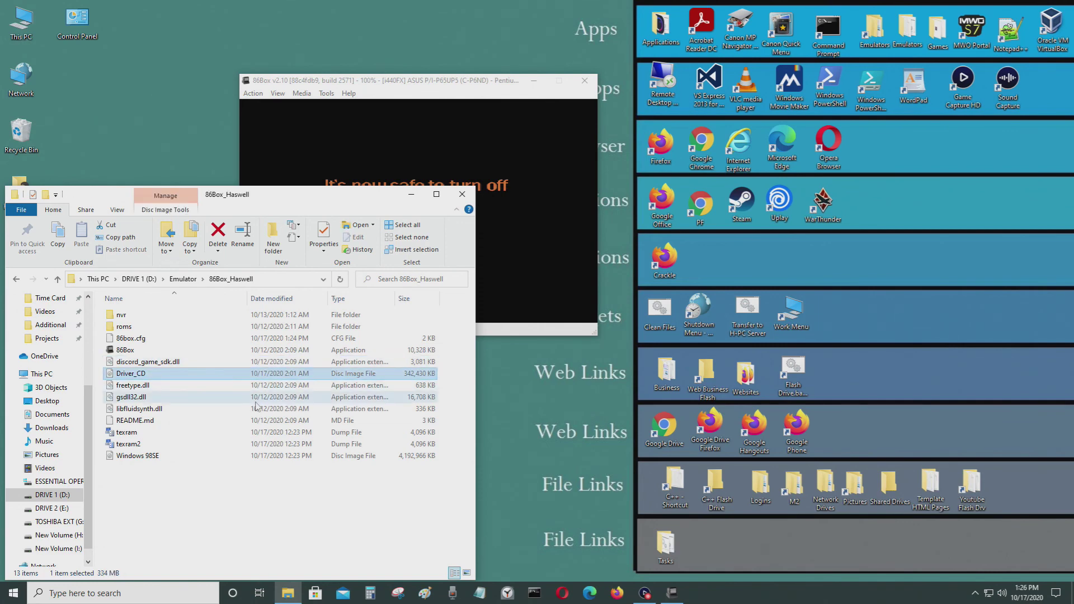
pyautogui.click(462, 196)
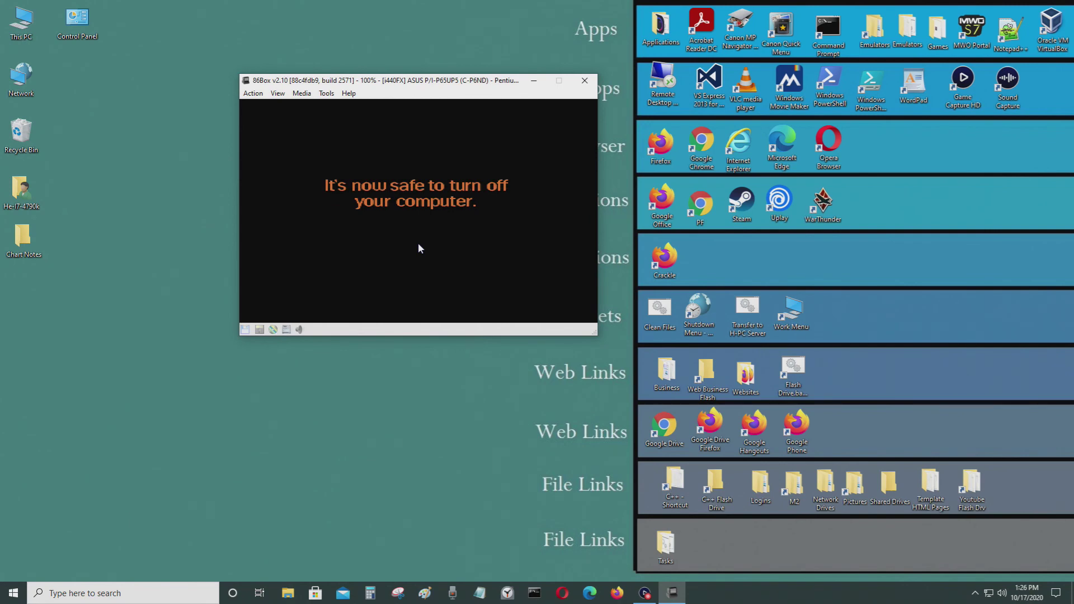